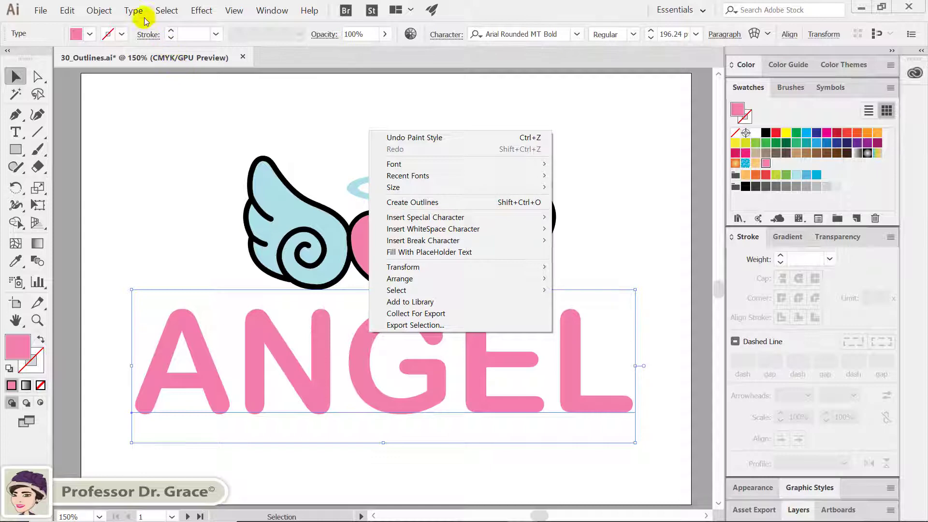
Convert the ANGEL text to outlines and ungroup it into separate letters
left_click(133, 11)
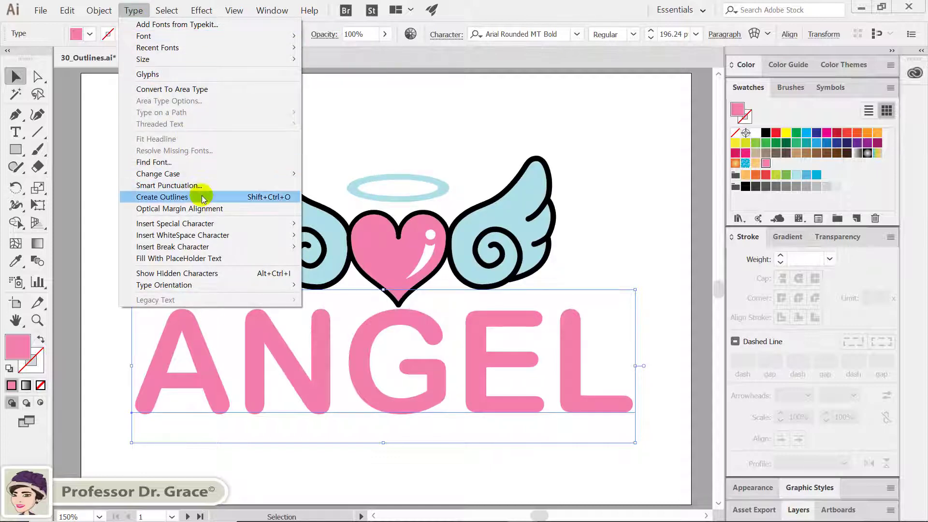
left_click(265, 197)
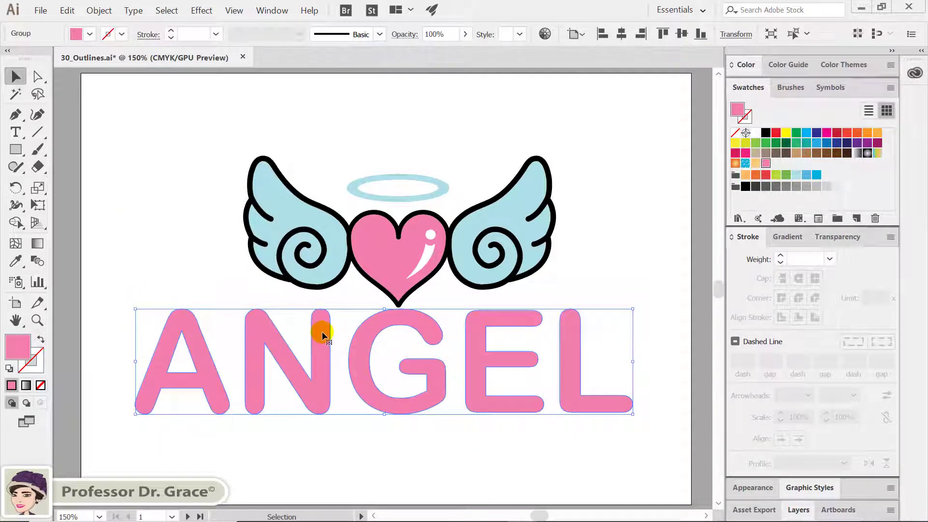
right_click(323, 334)
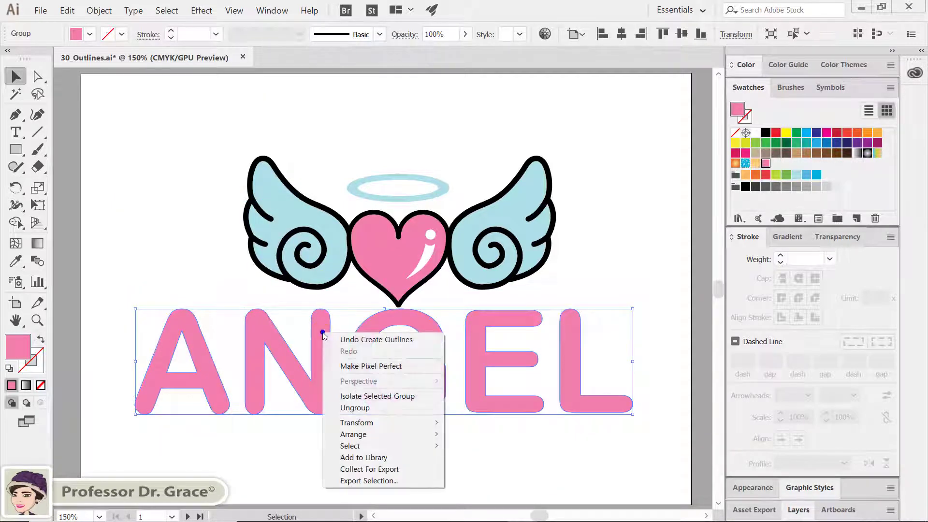
left_click(358, 408)
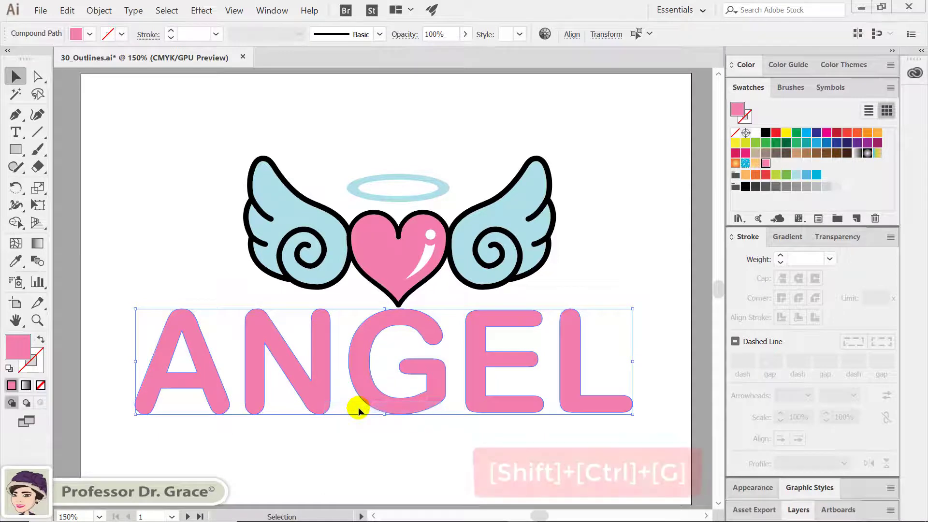
left_click(340, 433)
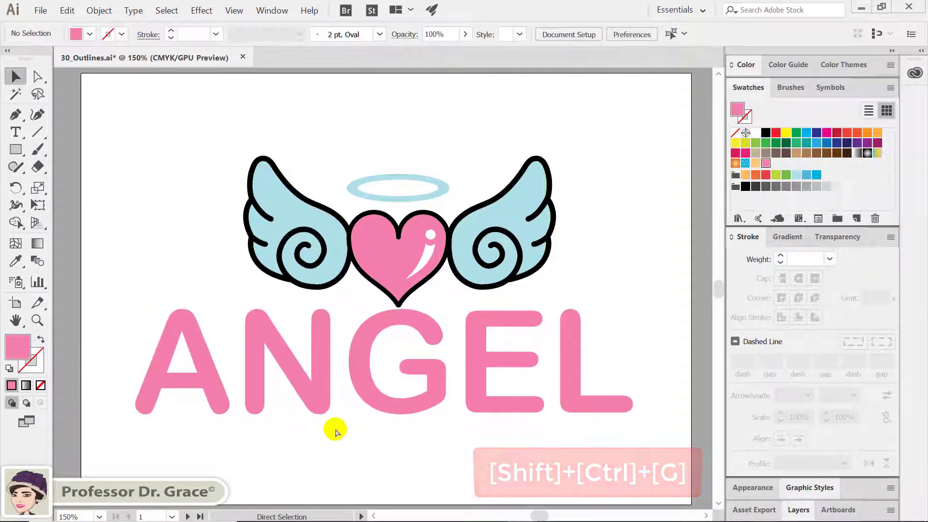
Display the artwork in Outline view with the letters A and N enlarged to 300%
key("ctrl+plus")
key("ctrl+plus")
left_click_drag(348, 408, 634, 276)
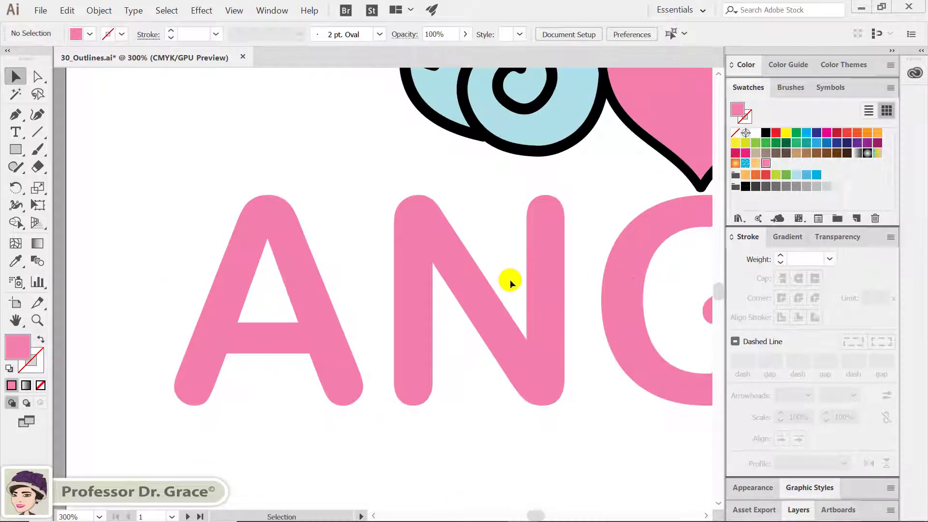
key("ctrl+y")
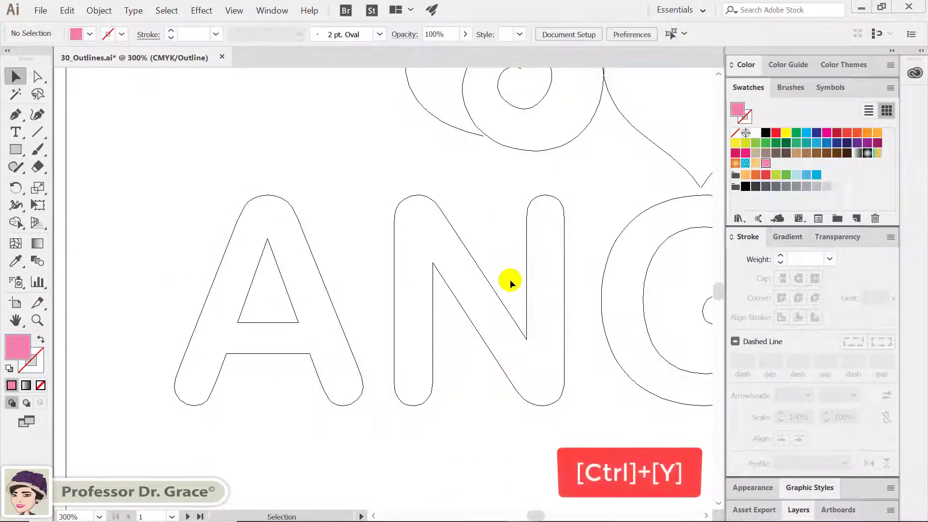
left_click_drag(390, 249, 364, 269)
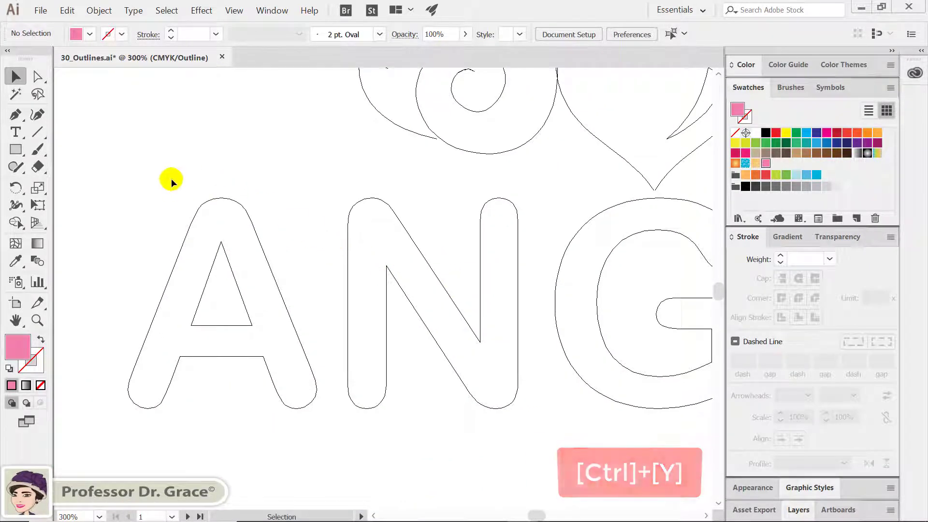
Draw a closed six-point Pen shape over the A's crossbar, following its four inner corners, and return to Preview mode
left_click(15, 116)
left_click_drag(192, 325, 211, 308)
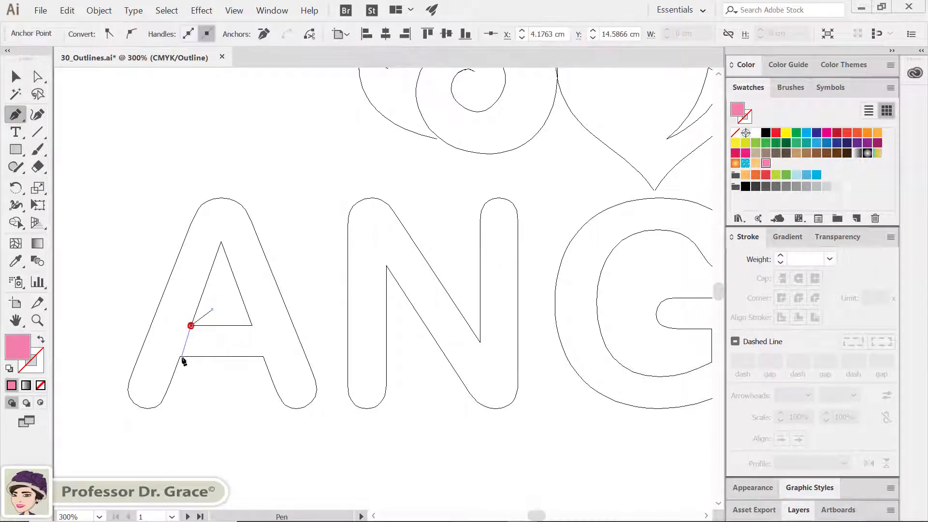
left_click_drag(180, 356, 212, 393)
left_click(238, 390)
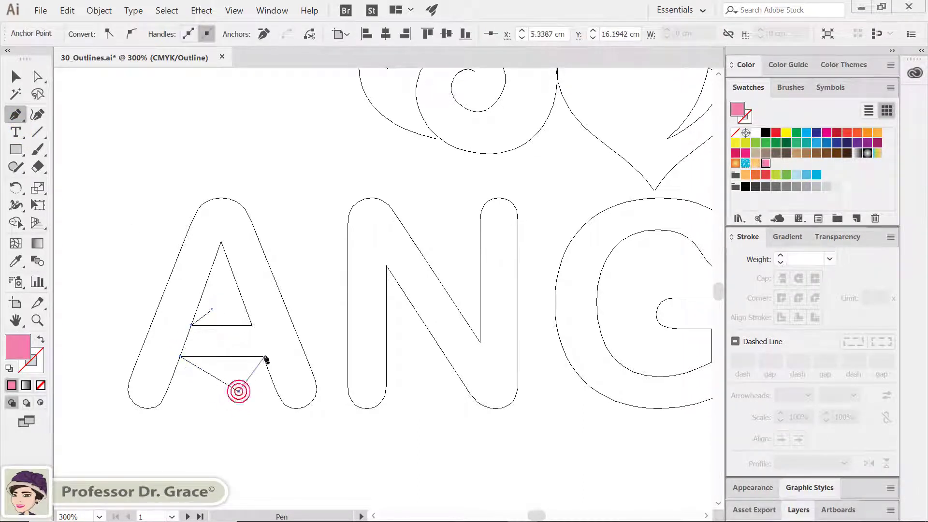
left_click(261, 357)
left_click(252, 325)
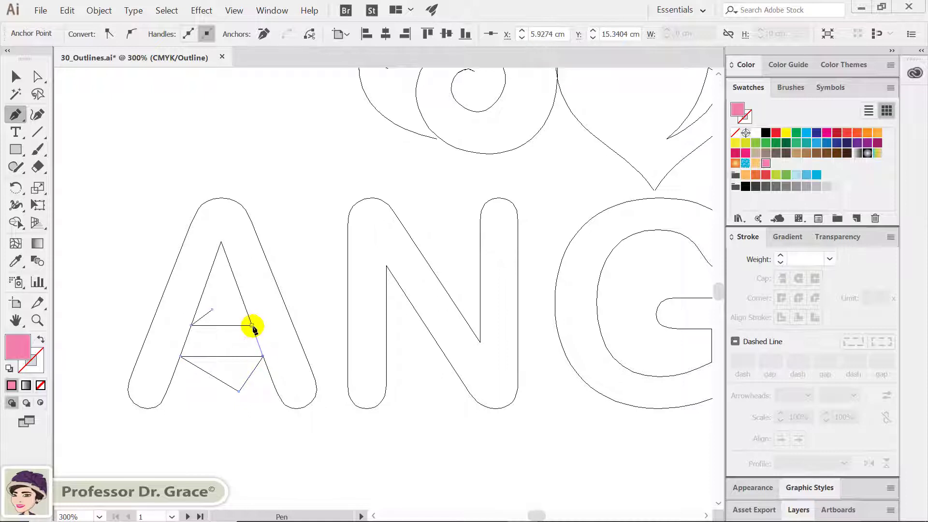
left_click(212, 309)
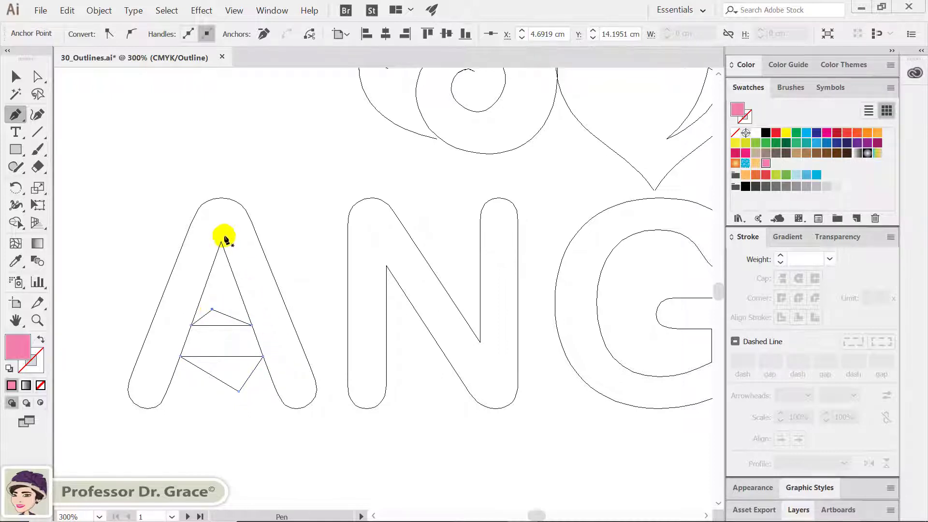
key("ctrl+y")
key("ctrl+y")
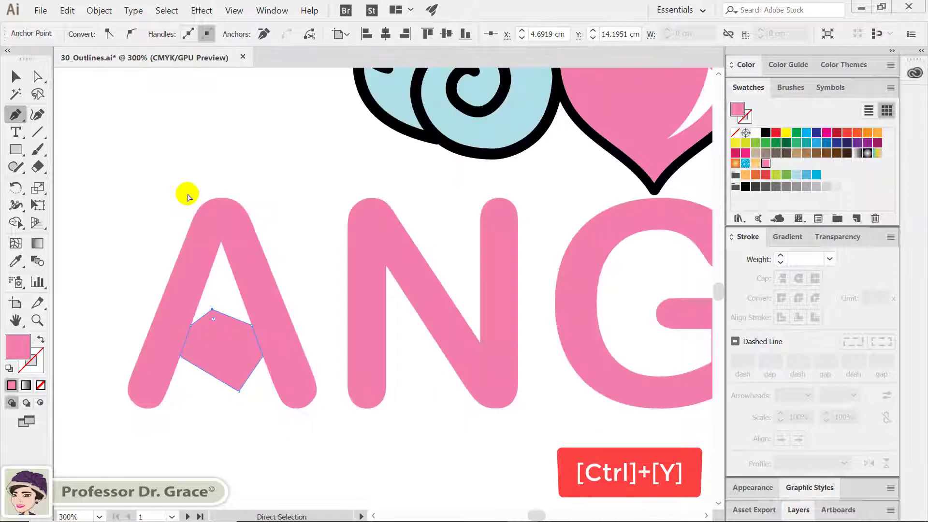
Select the letter A with the overlapping shape and remove the crossbar and the shape's protruding areas using Shape Builder
left_click(14, 76)
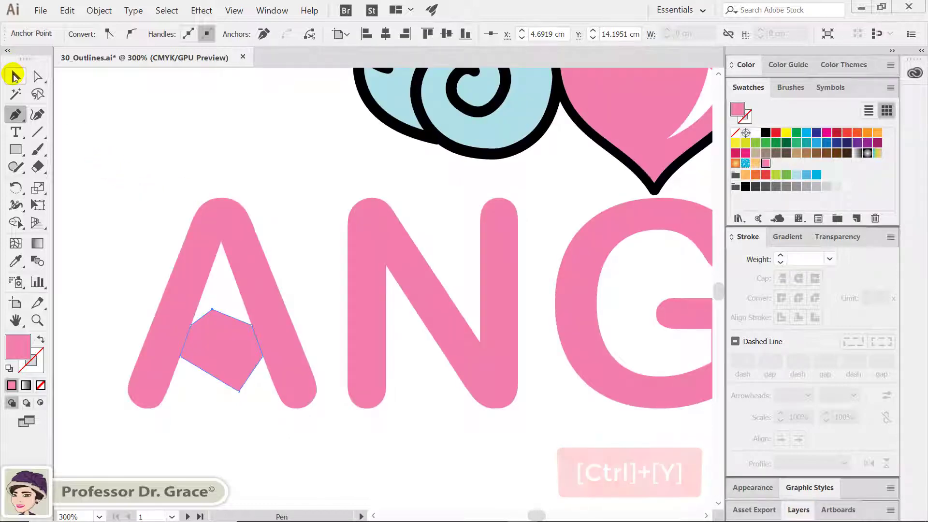
left_click(193, 138)
left_click_drag(235, 334, 257, 385)
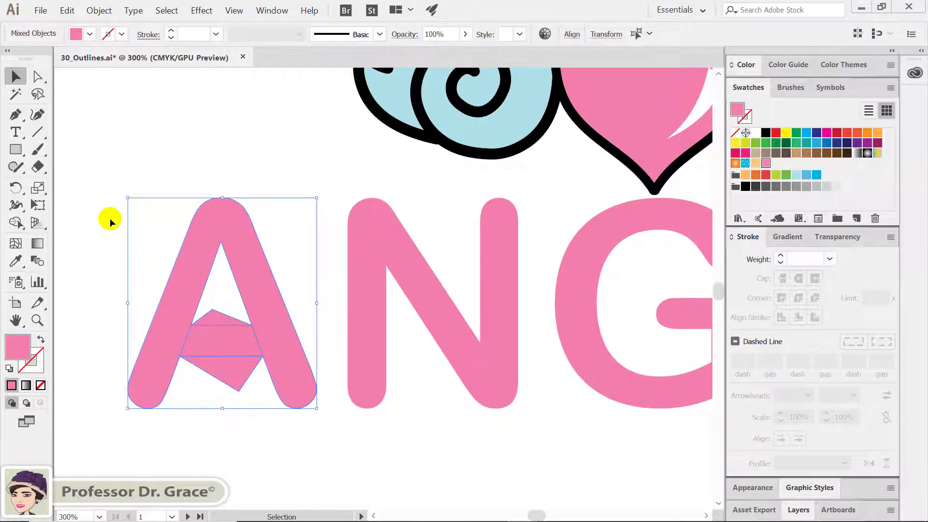
left_click(16, 223)
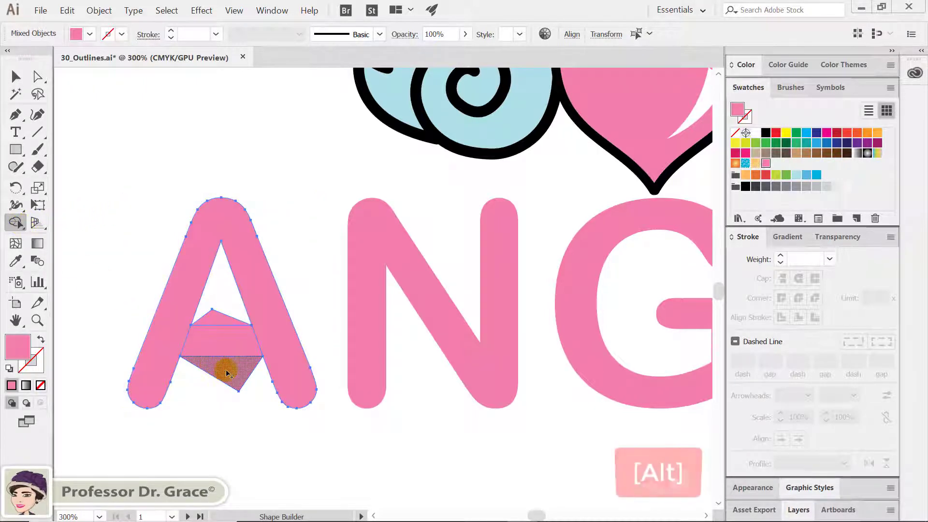
left_click_drag(226, 371, 207, 304)
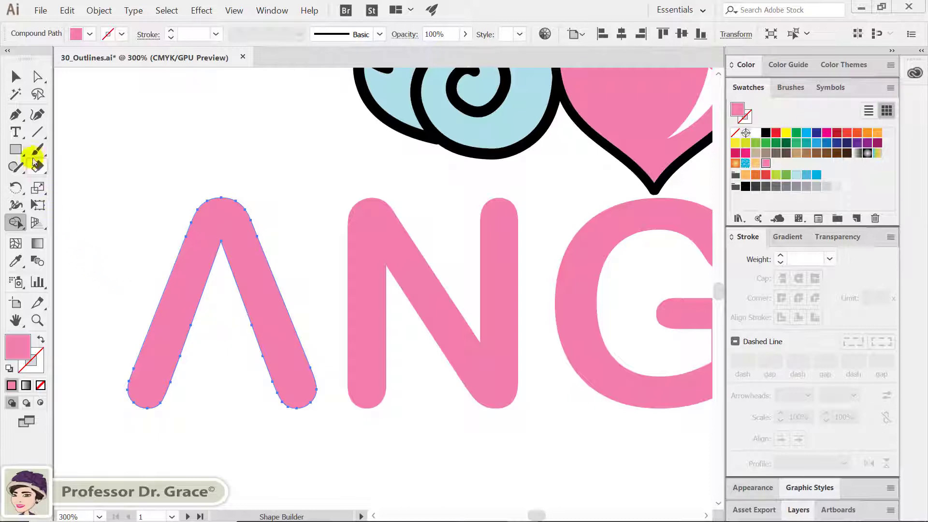
Delete the four leftover anchor points along the A's inner edges where the crossbar was attached
left_click(11, 118)
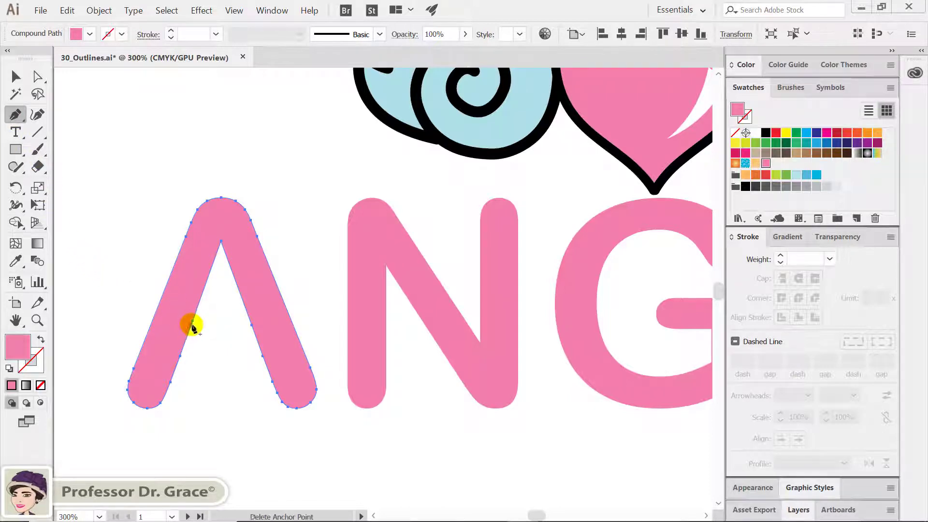
left_click(191, 328)
left_click(180, 357)
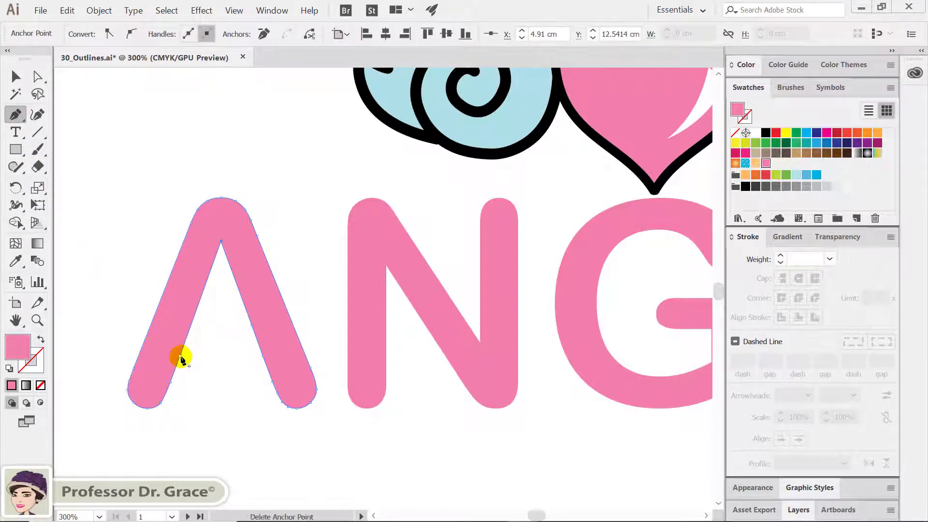
left_click(264, 358)
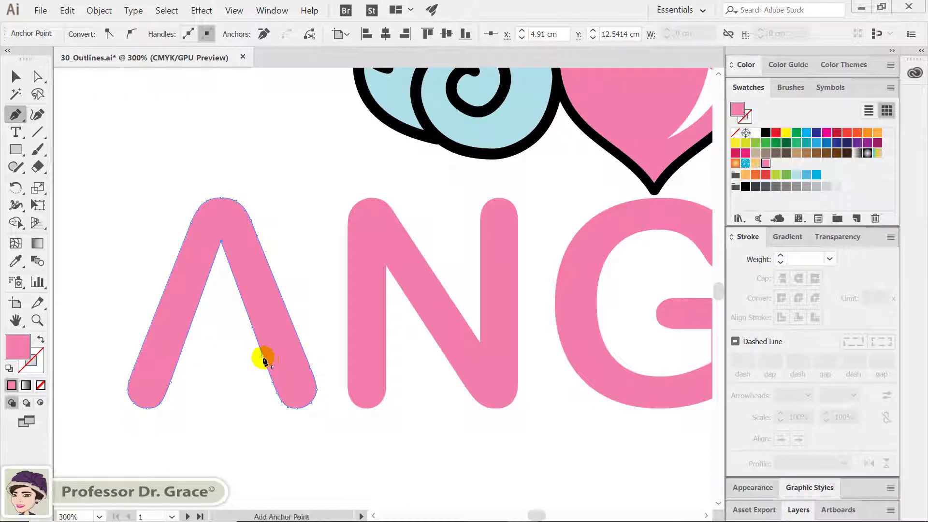
left_click(253, 328)
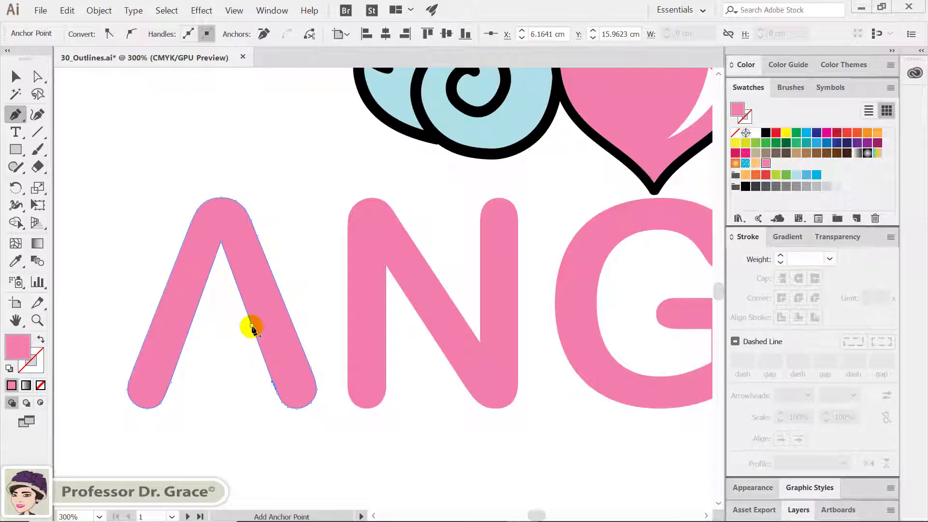
Shorten the E's middle arm by directly selecting its rounded end points and nudging them toward the stem in large increments
left_click(39, 77)
key("ctrl+0")
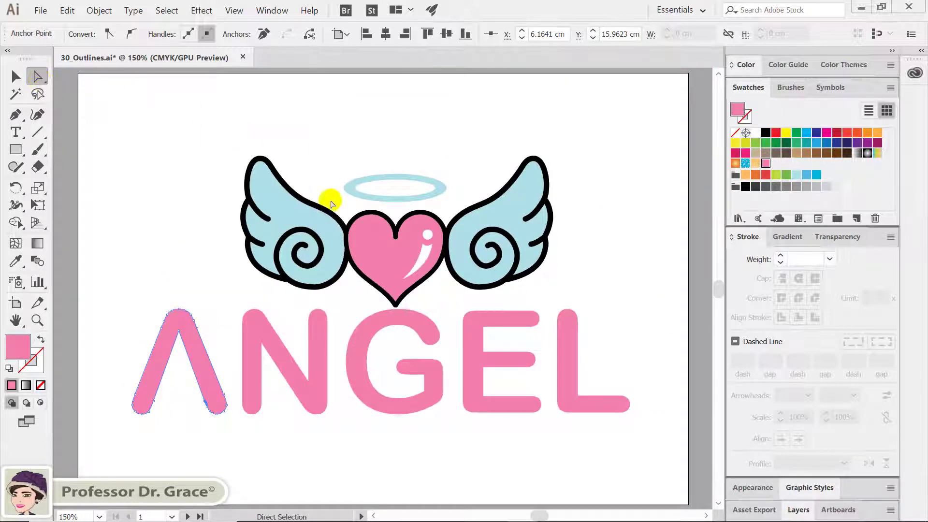
left_click_drag(505, 340, 545, 381)
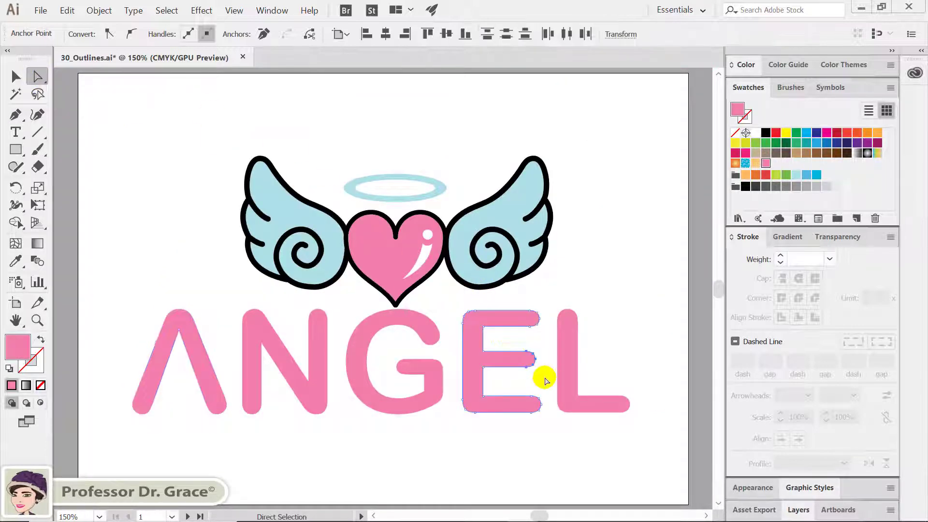
key("shift+Left")
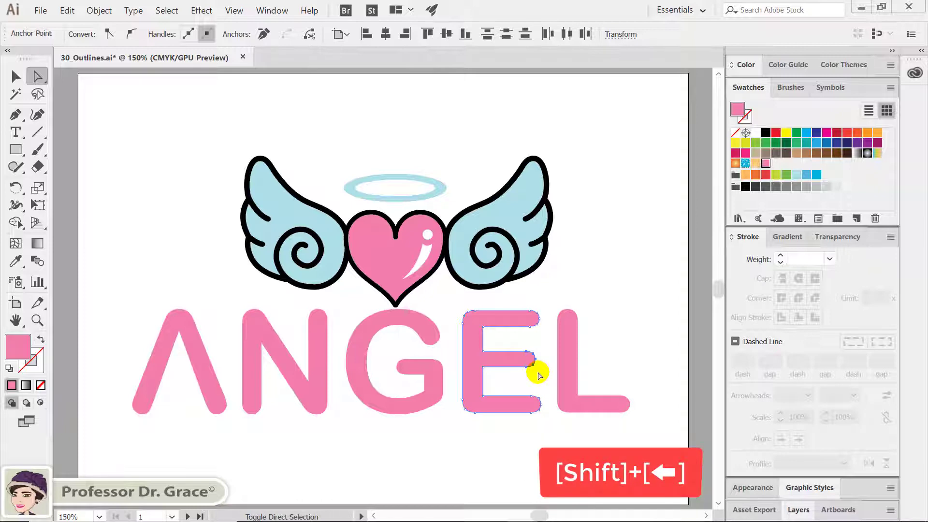
key("shift+Left")
key("shift+Left")
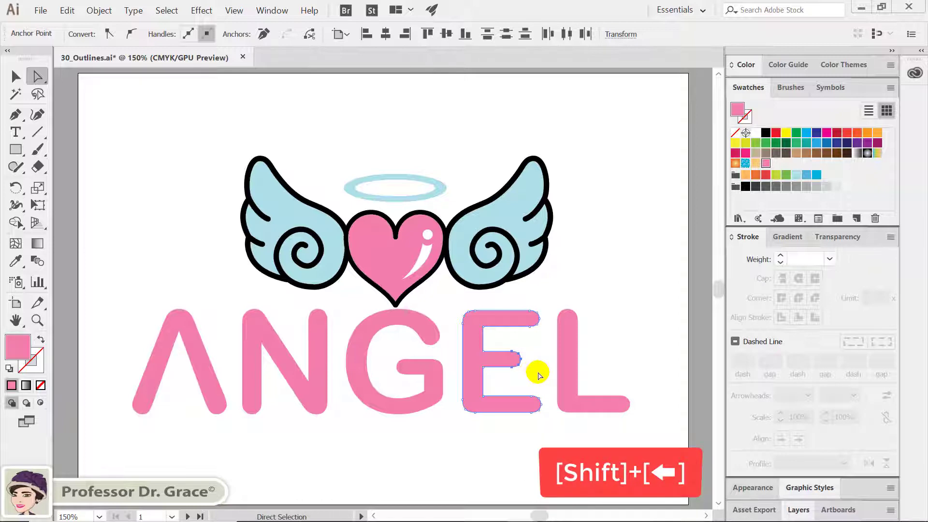
left_click(538, 374)
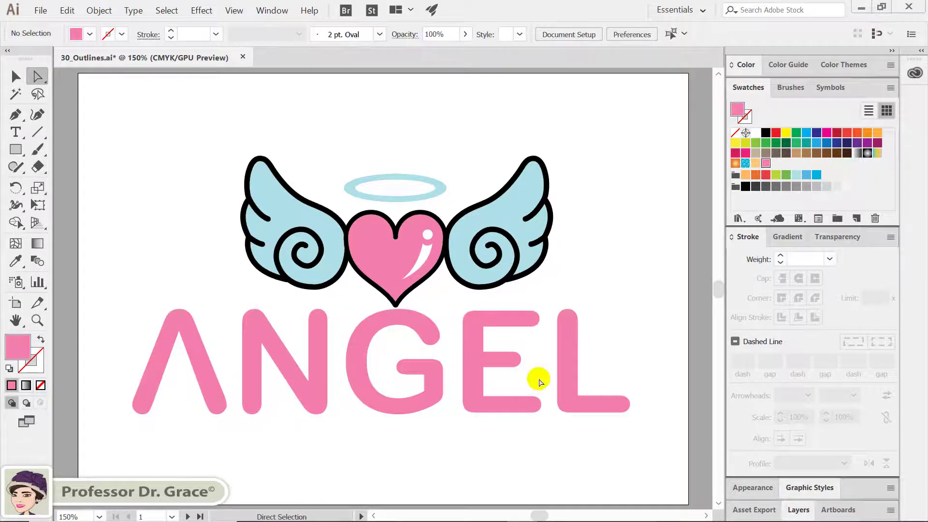
left_click(15, 76)
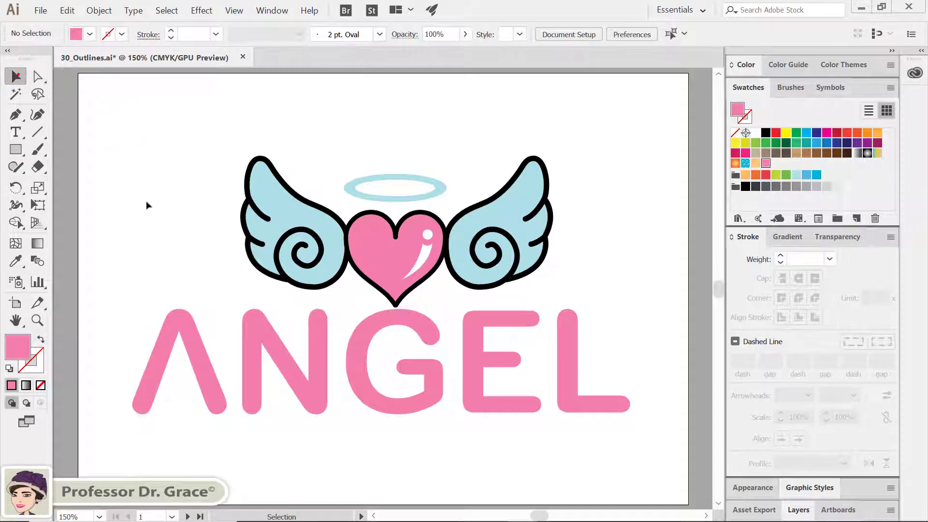
left_click(201, 368)
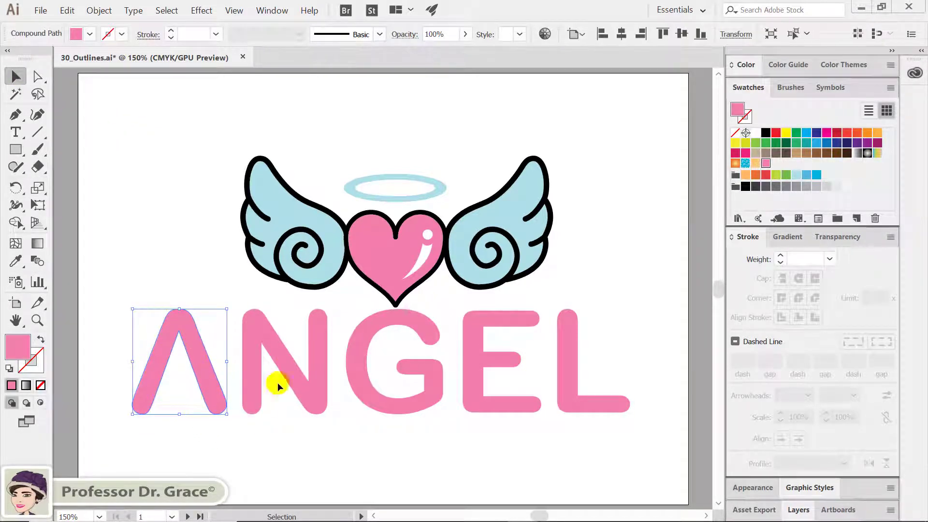
left_click(493, 363)
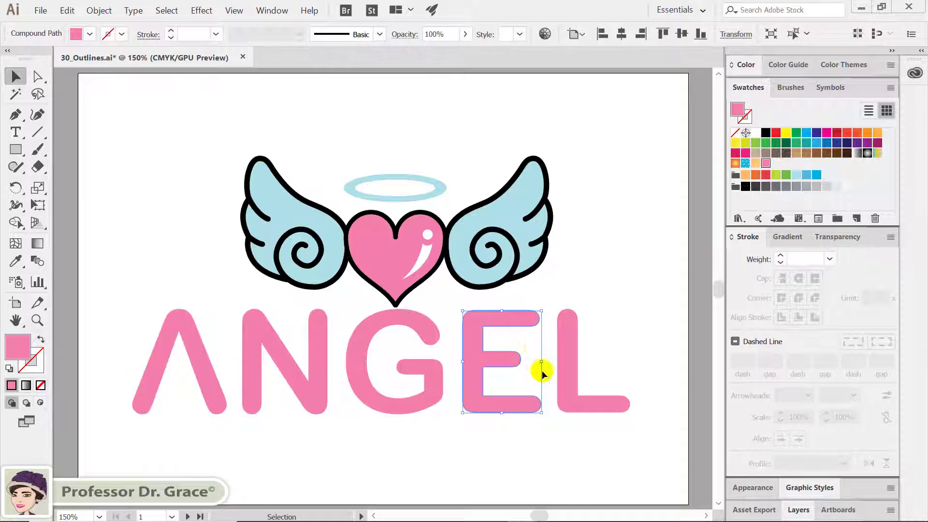
left_click(428, 433)
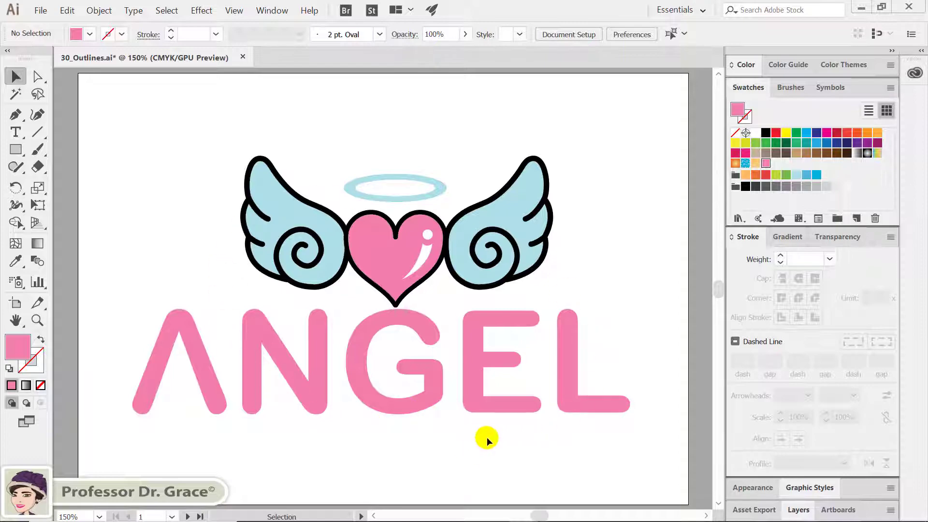
Go to artboard 2 with the Explore World Food! article and fit it in the window
scroll(486, 436, "down", 10)
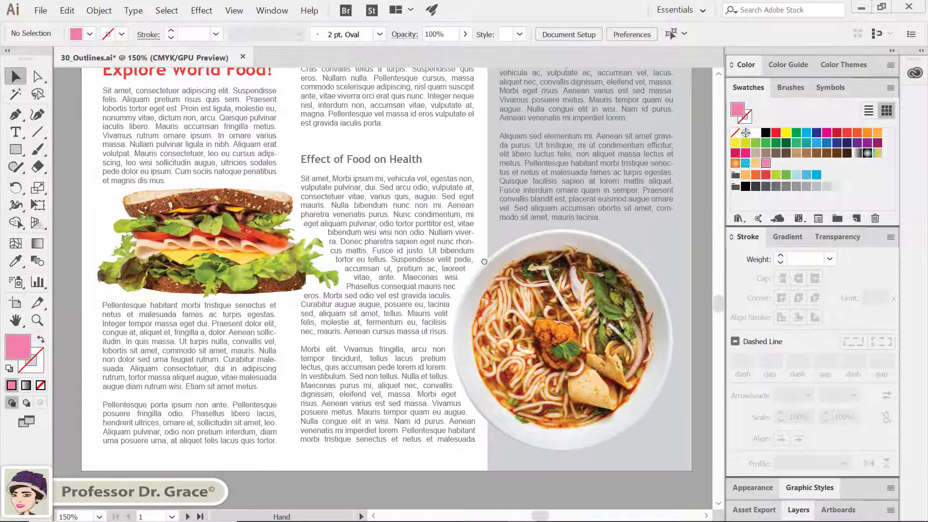
left_click(446, 149)
key("ctrl+0")
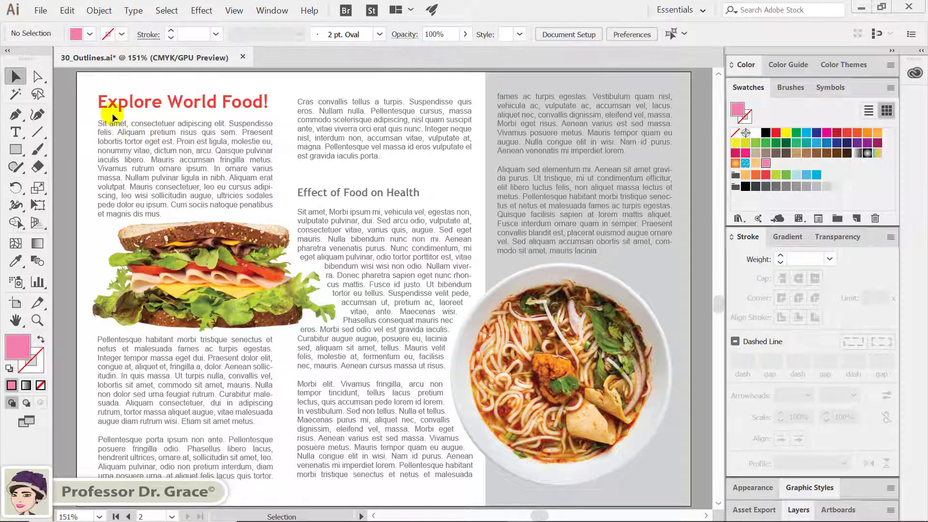
Save the document as a separate Adobe Illustrator file named 30_Outlines_Print.ai in the Create Outlines folder
left_click(42, 10)
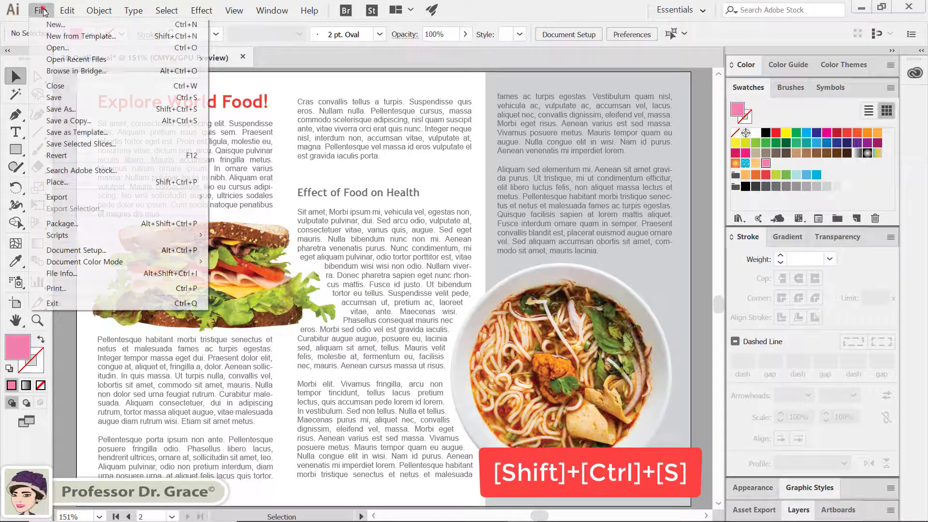
left_click(86, 110)
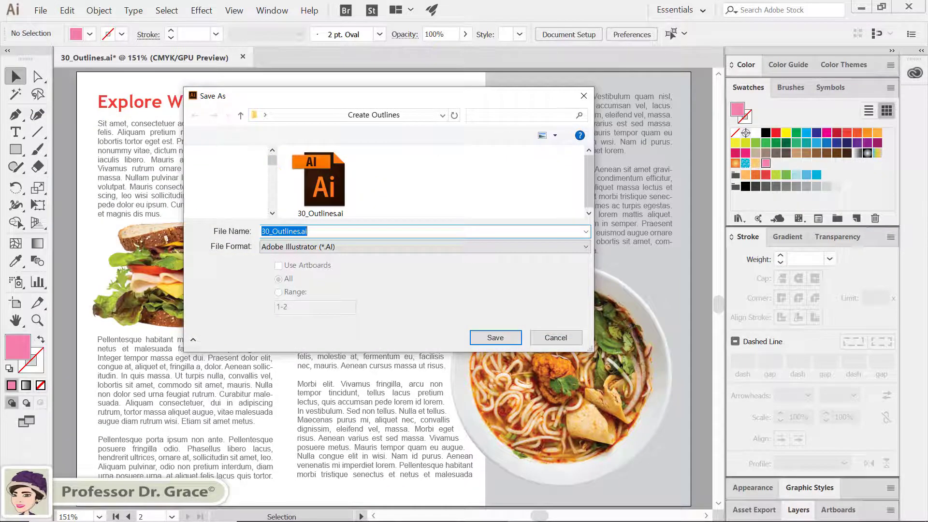
left_click(300, 231)
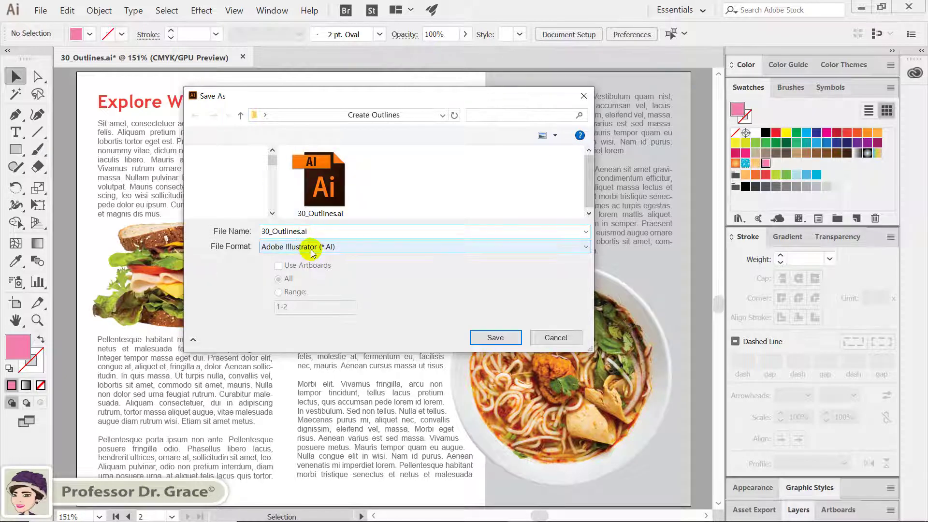
type("_Print")
left_click(473, 337)
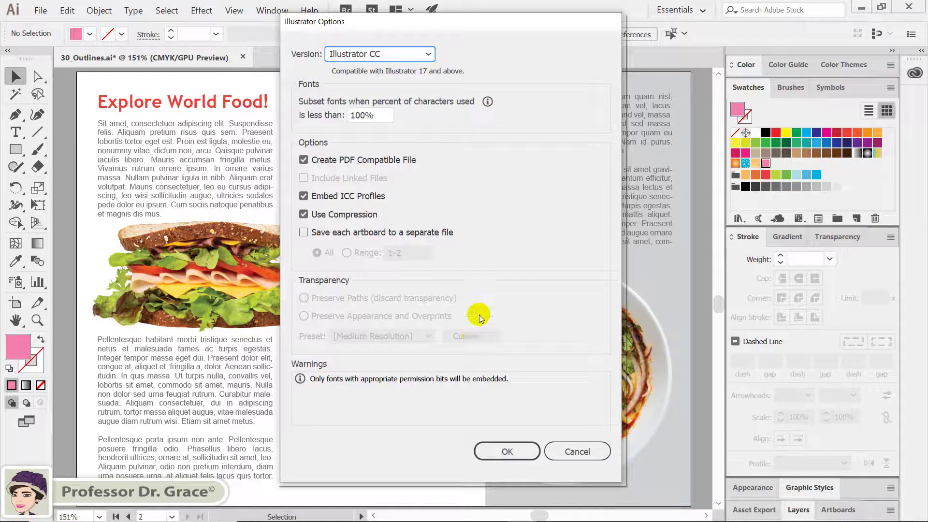
Set the saved file's version to Illustrator CS6 and complete the save, accepting the legacy format
left_click_drag(437, 28, 449, 58)
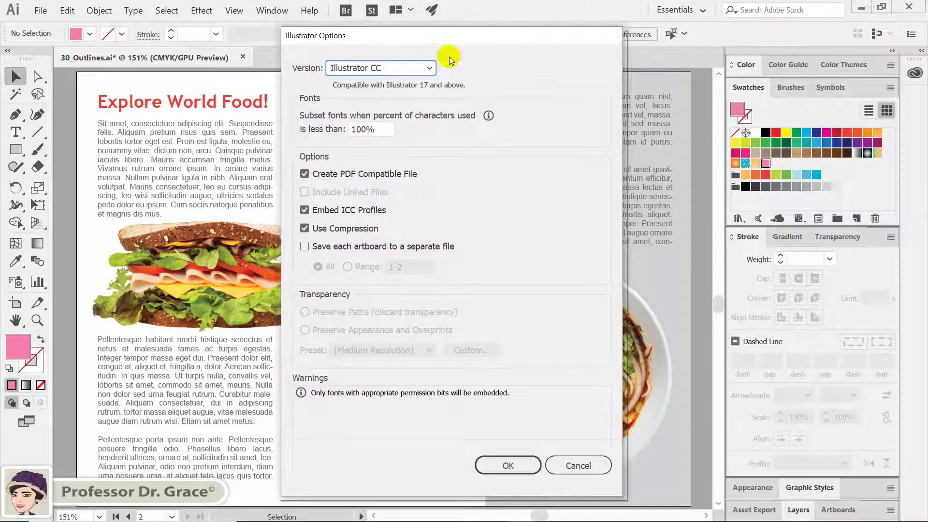
left_click(428, 69)
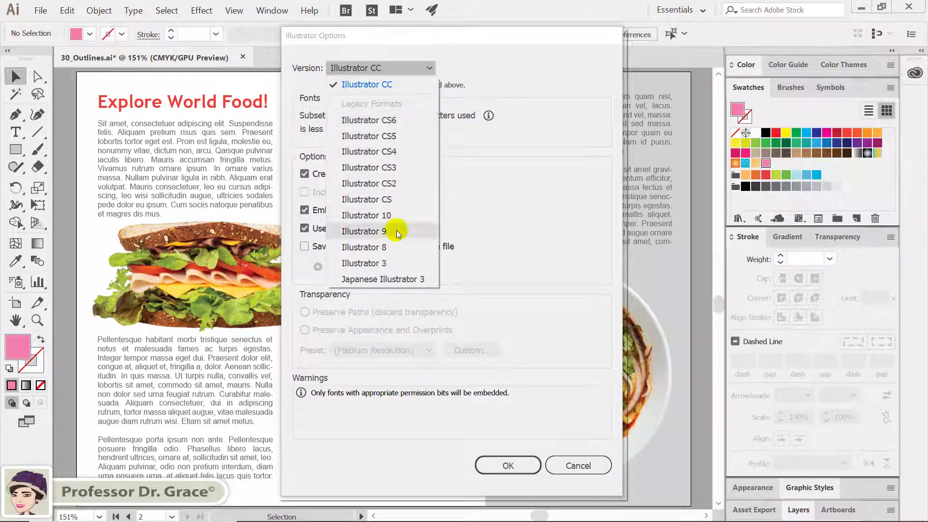
left_click(409, 122)
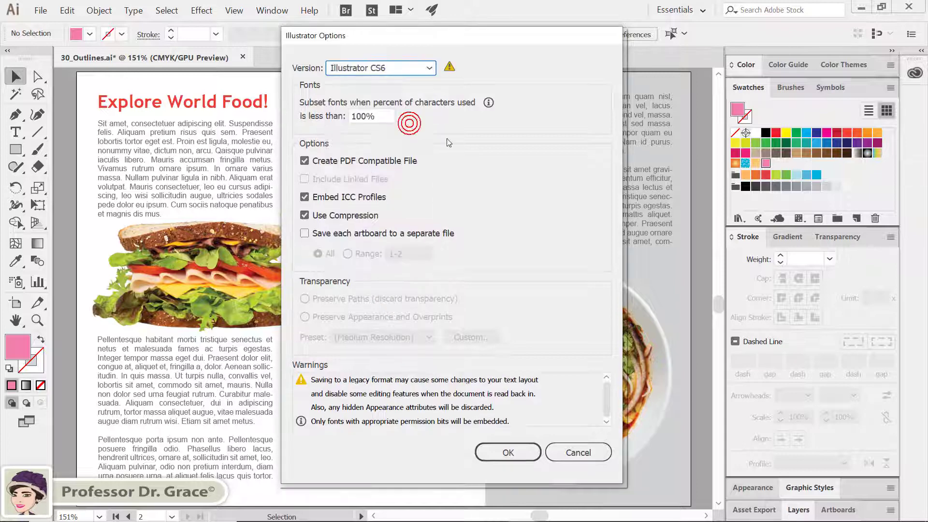
left_click(490, 157)
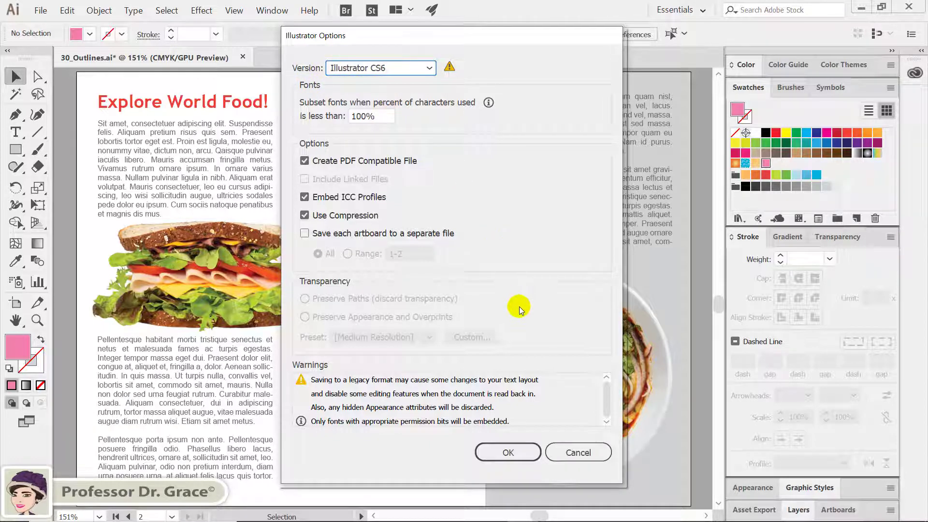
left_click(500, 451)
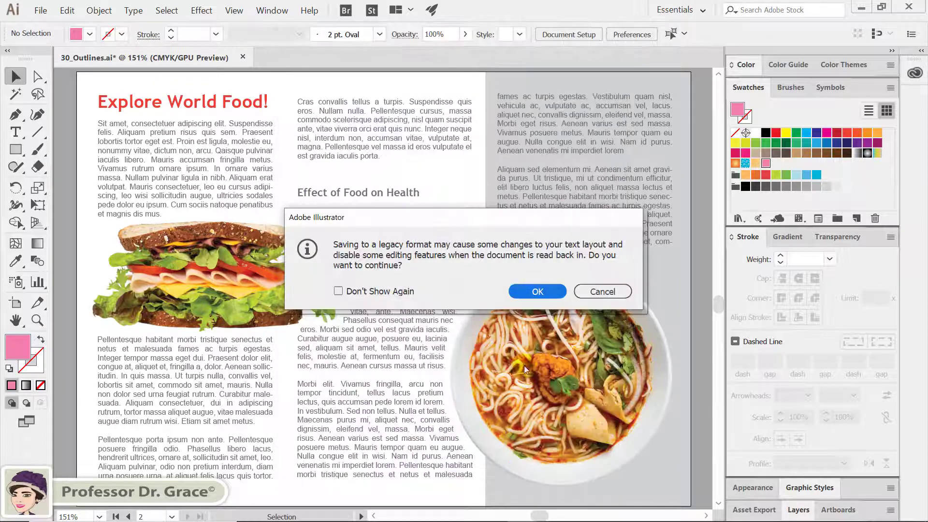
left_click(534, 291)
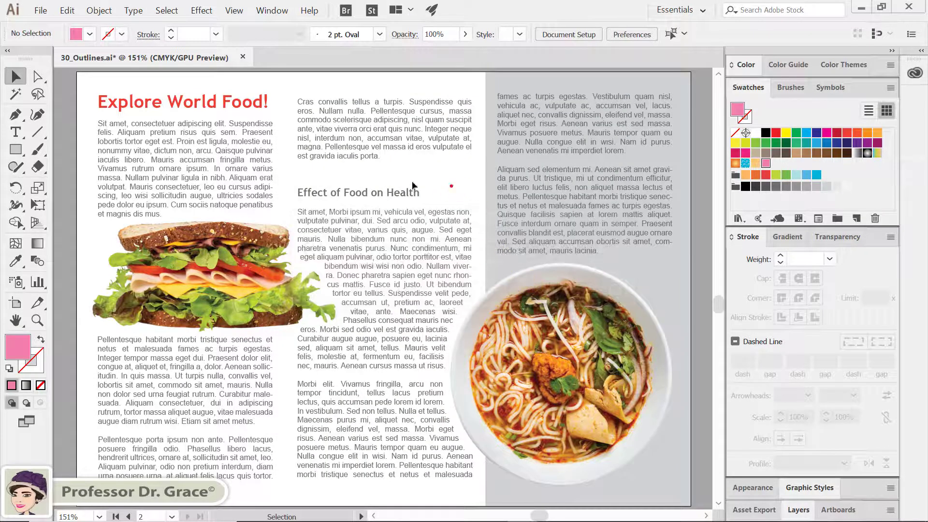
Convert all the article text to outlines and save the document, keeping the legacy format
key("ctrl+a")
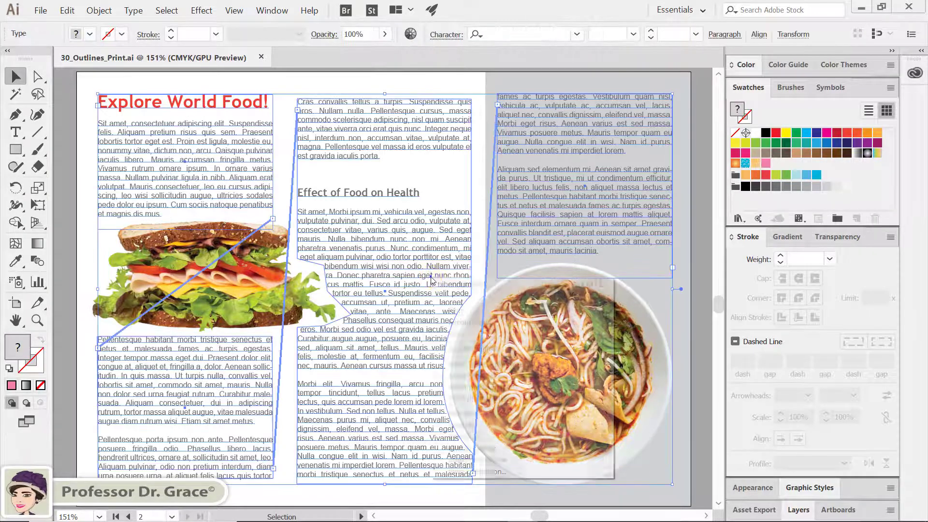
right_click(432, 280)
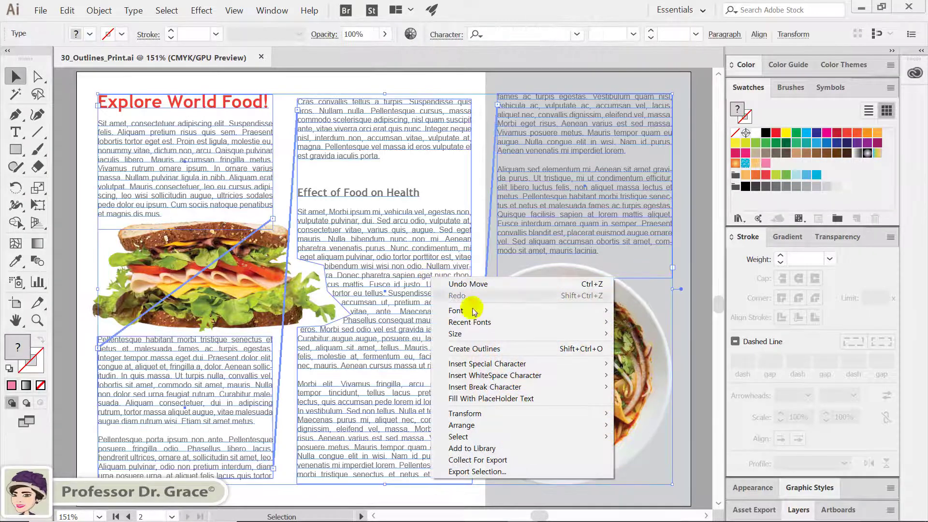
left_click(544, 349)
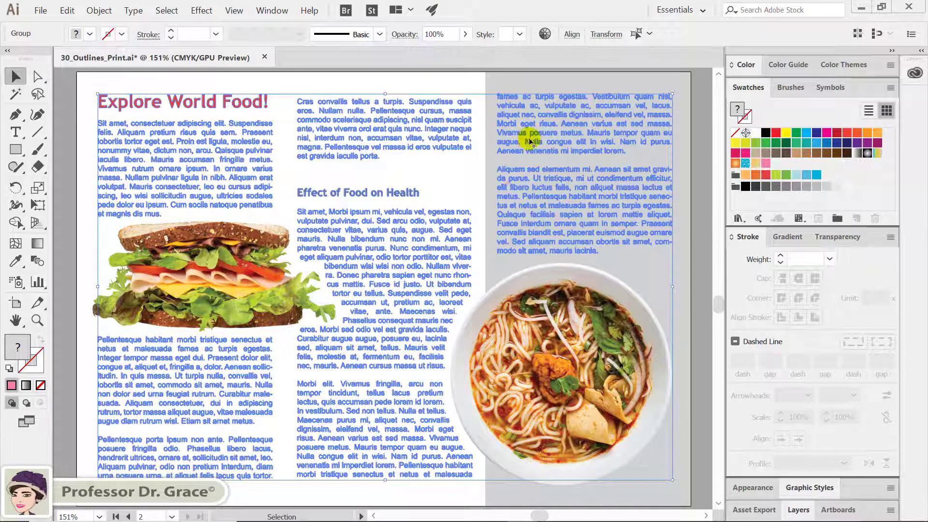
key("ctrl+s")
left_click(475, 191)
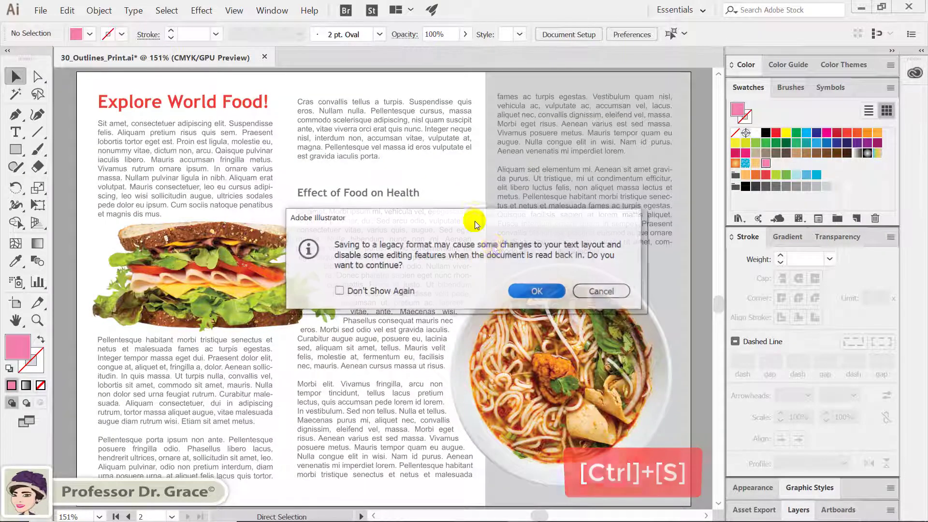
left_click(532, 288)
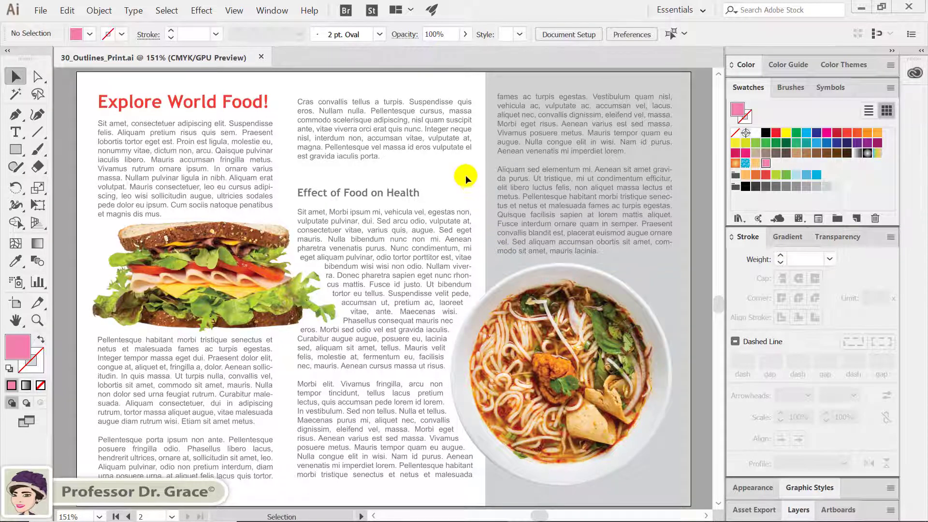
Inspect how the outlined article text is grouped by selecting its individual text blocks, and leave nothing selected
left_click(437, 138)
left_click(543, 146)
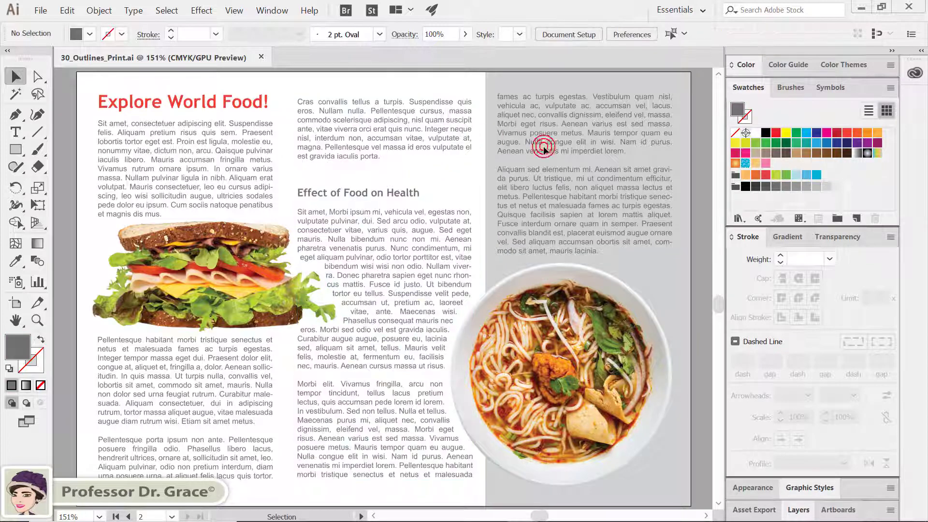
left_click(229, 100)
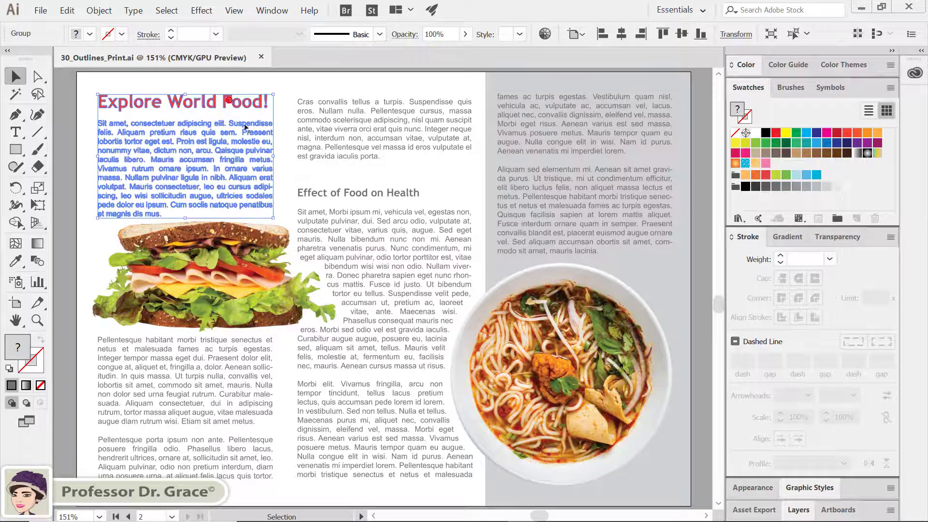
left_click(253, 383)
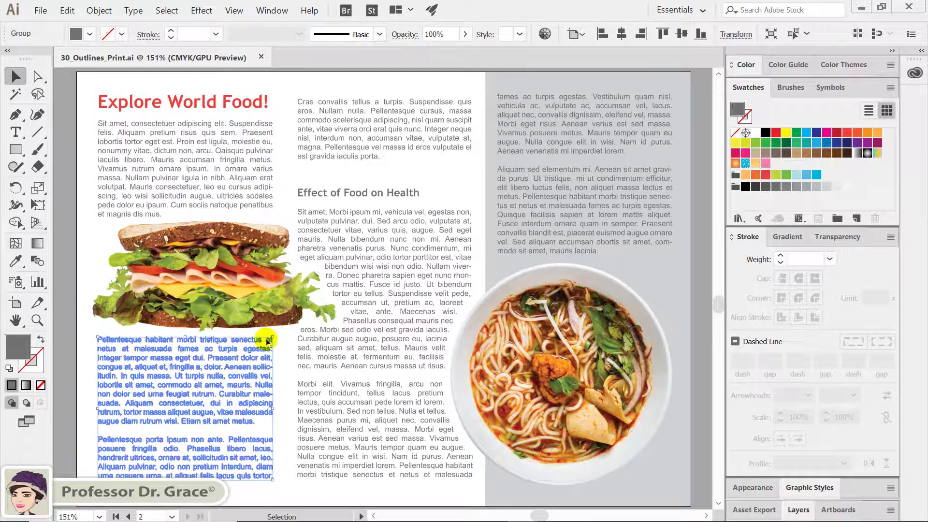
left_click(283, 159)
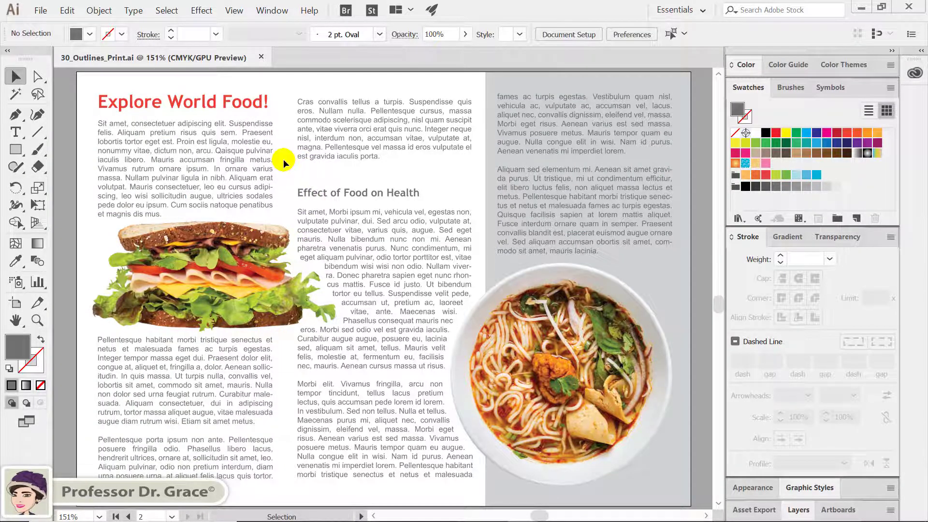